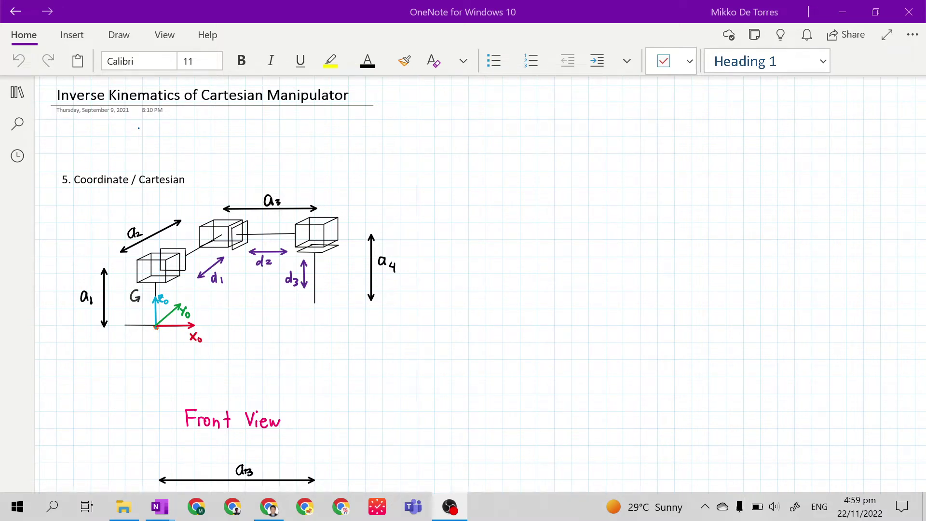
# Zoom in on the Cartesian manipulator sketch with its a1–a4, d1–d3 and x0–z0 labels.
pyautogui.keyDown('ctrl'); pyautogui.scroll(3, 139, 208); pyautogui.keyUp('ctrl')
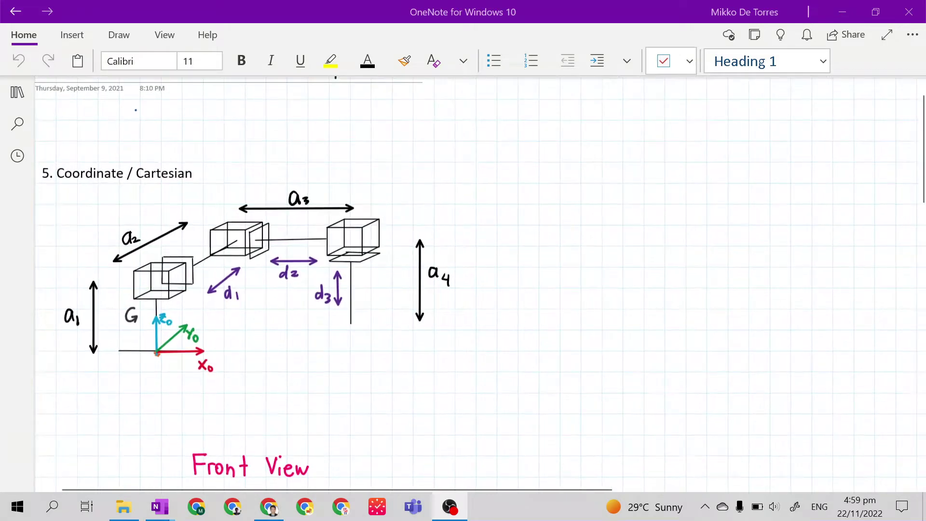
pyautogui.keyDown('ctrl'); pyautogui.scroll(2, 140, 205); pyautogui.keyUp('ctrl')
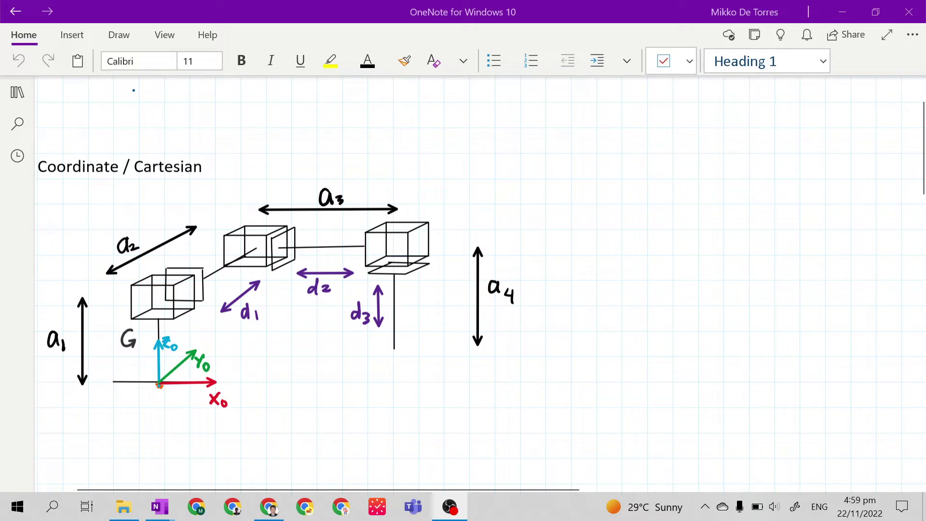
# Lasso-select and delete the handwritten G label next to the manipulator's base.
pyautogui.moveTo(107, 319); pyautogui.dragTo(141, 356)
pyautogui.click(142, 357)
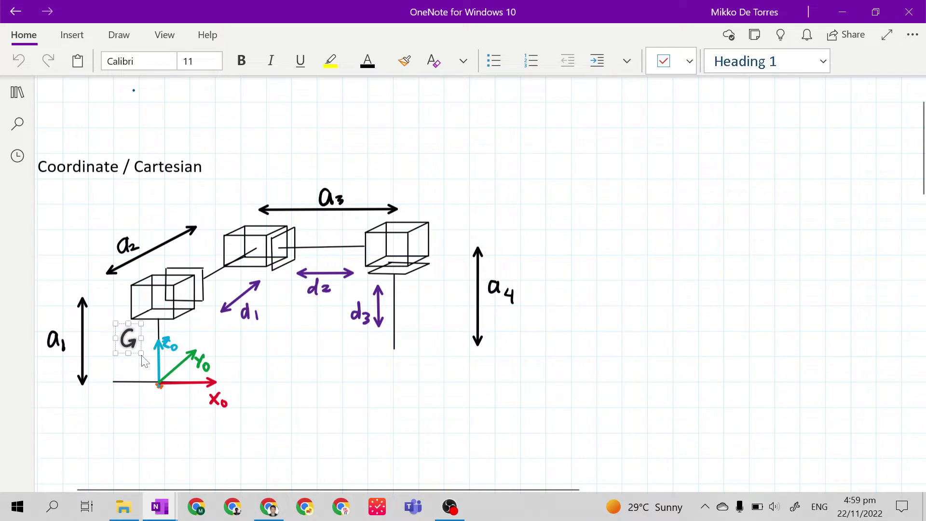
pyautogui.press('Delete')
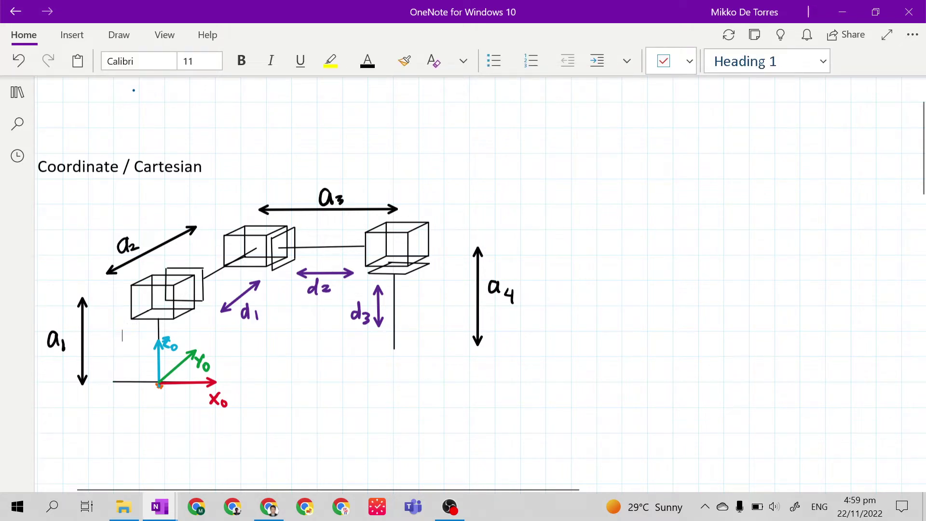
pyautogui.scroll(-3, 122, 335)
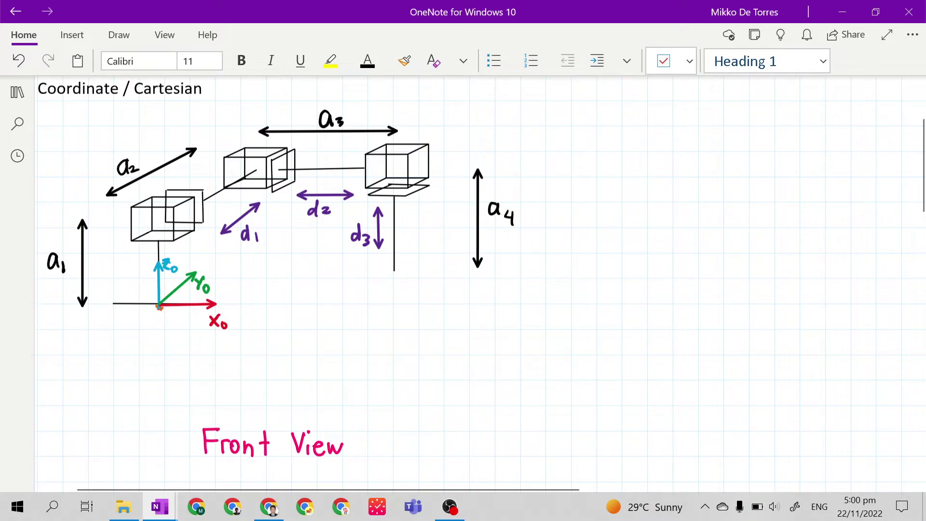
# Scroll down to the Front View sketch labelled a1, a3, a4, d2 and d3.
pyautogui.scroll(-9, 122, 257)
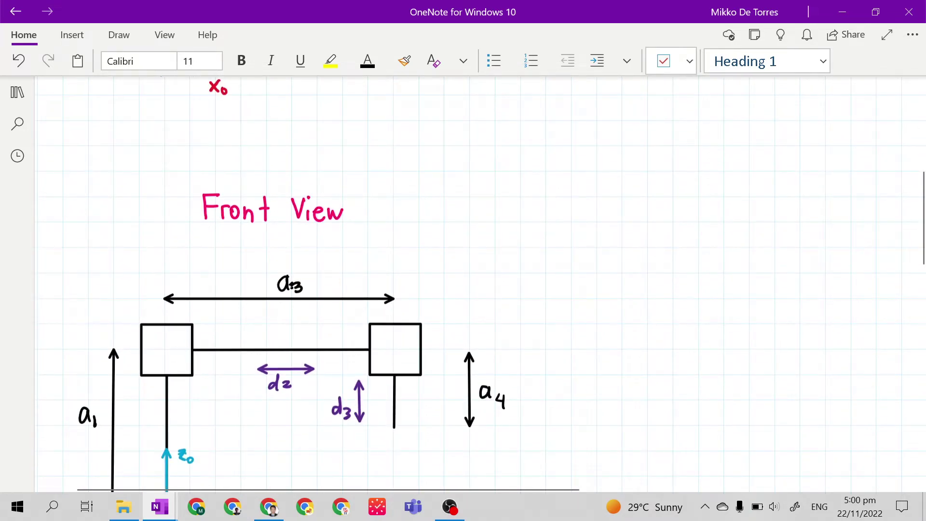
pyautogui.scroll(-3, 482, 287)
pyautogui.scroll(-3, 247, 297)
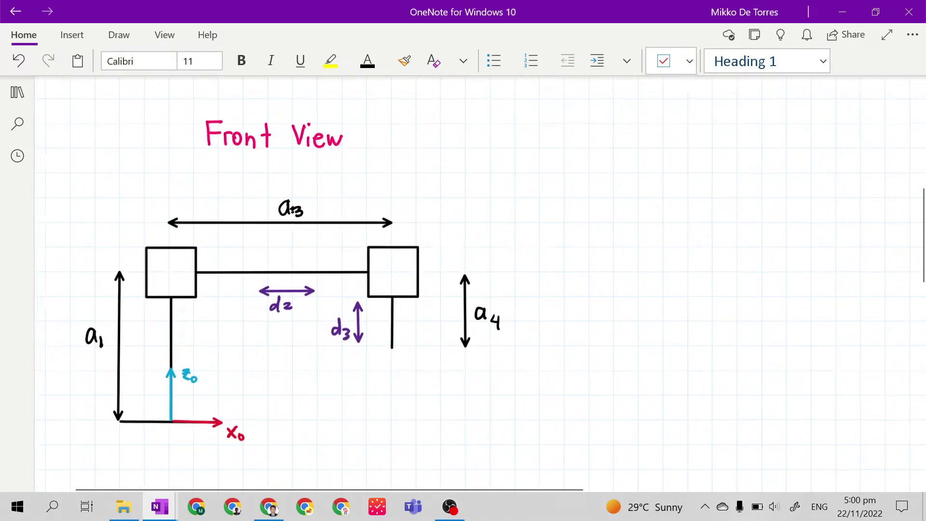
pyautogui.scroll(1, 247, 298)
pyautogui.scroll(2, 232, 299)
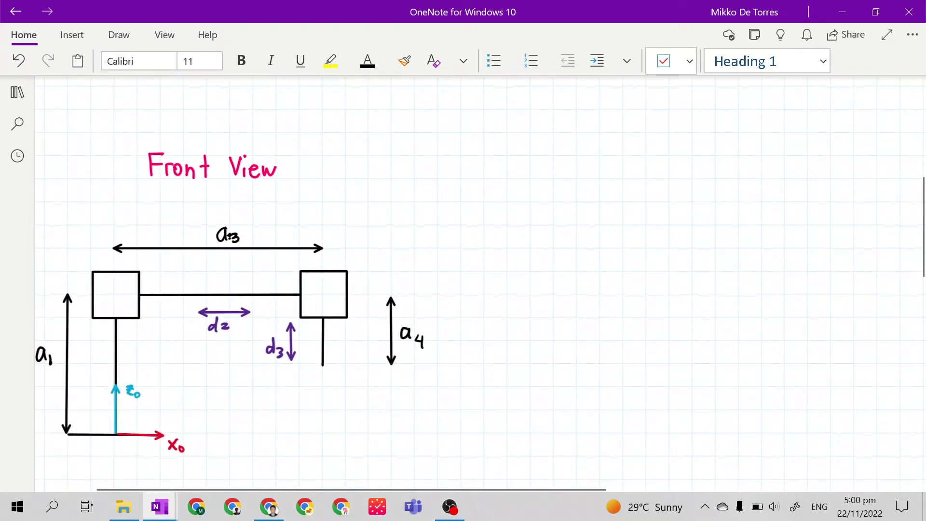
pyautogui.scroll(-2, 386, 299)
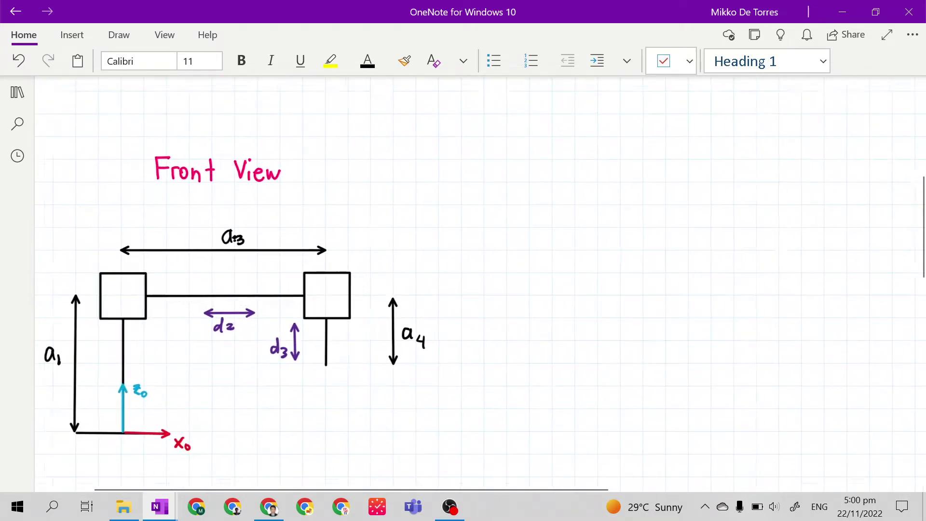
pyautogui.scroll(1, 338, 309)
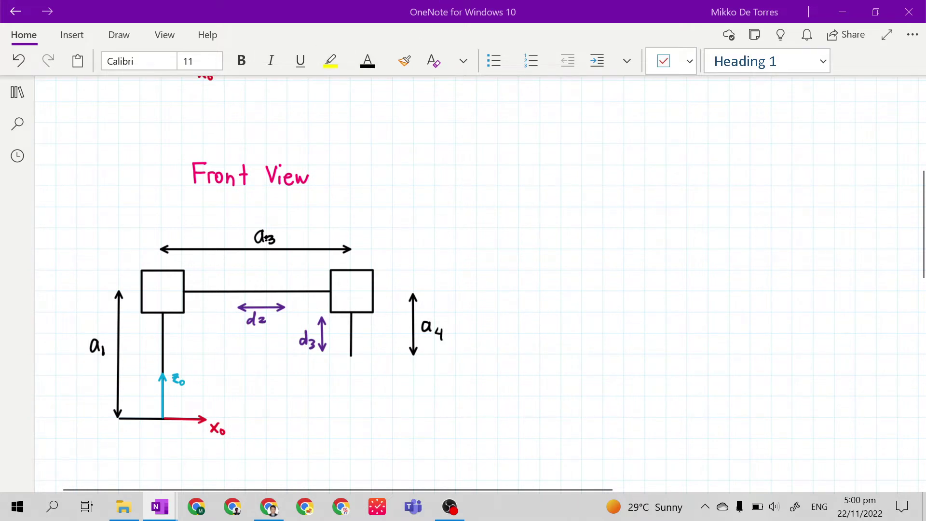
# With a blue pen, draw a Line Arrow: Double shape down below the Front View's right arm.
pyautogui.click(119, 35)
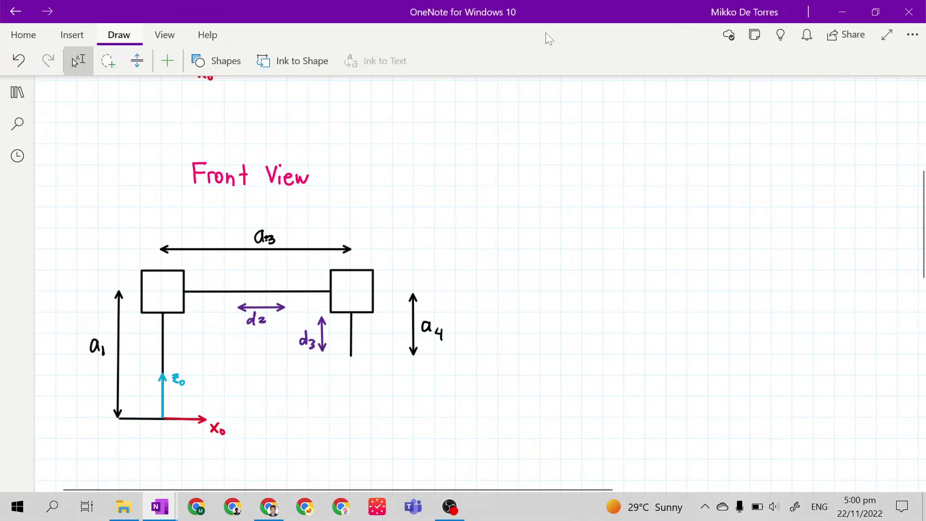
pyautogui.click(197, 59)
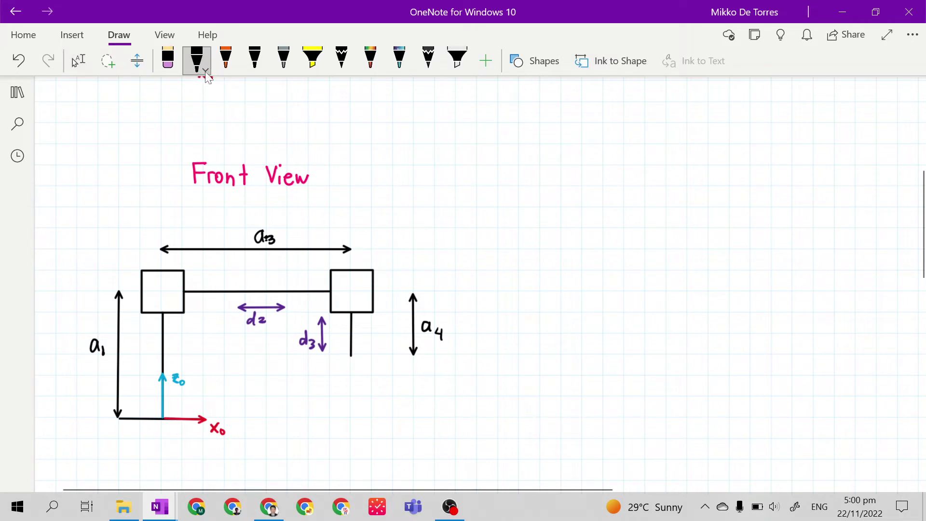
pyautogui.click(206, 71)
pyautogui.click(205, 215)
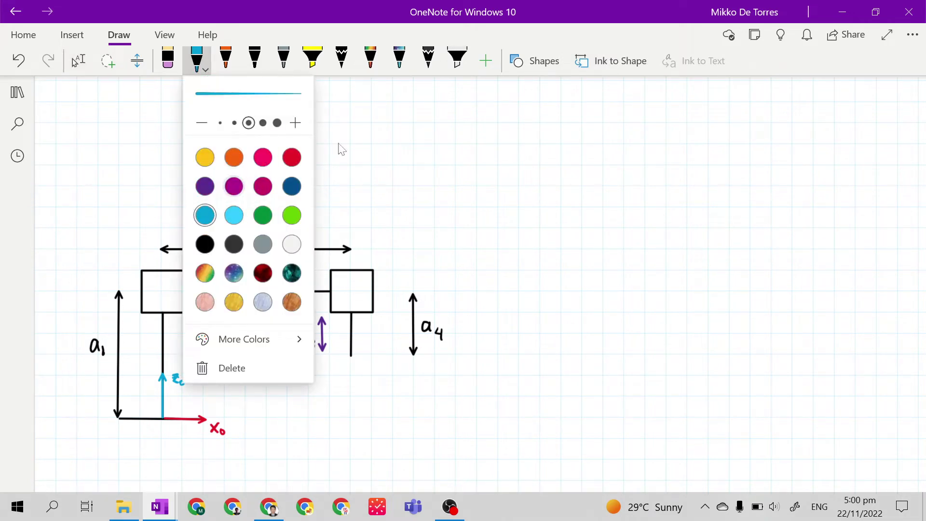
pyautogui.click(541, 58)
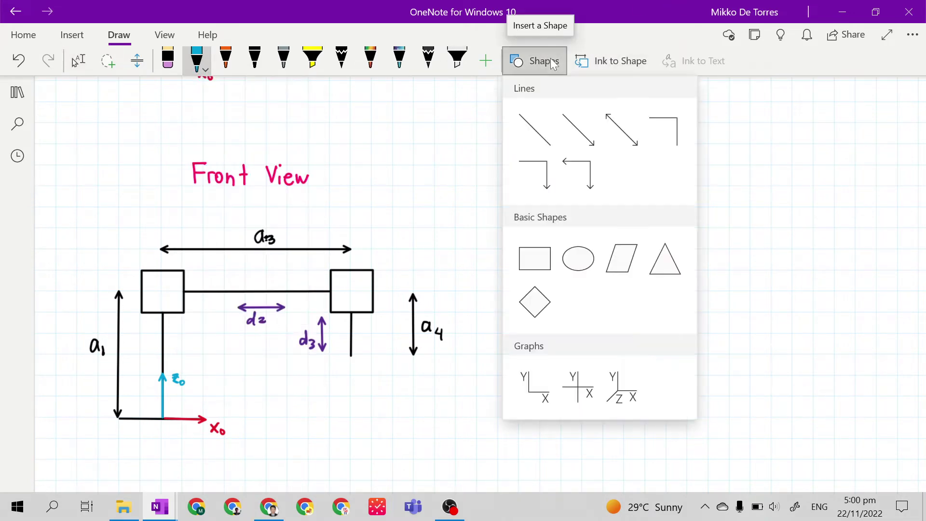
pyautogui.click(628, 146)
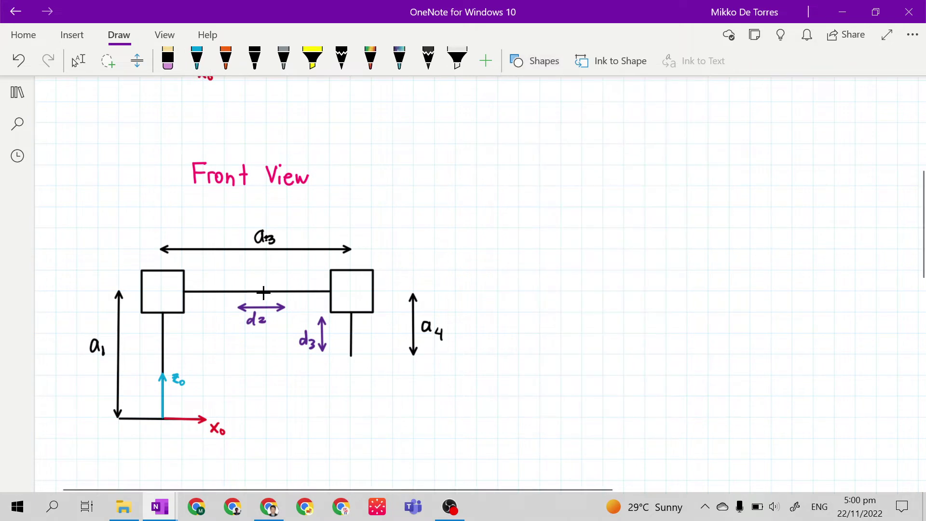
pyautogui.moveTo(351, 356)
pyautogui.mouseDown()
pyautogui.moveTo(360, 413)
pyautogui.moveTo(352, 419)
pyautogui.mouseUp()
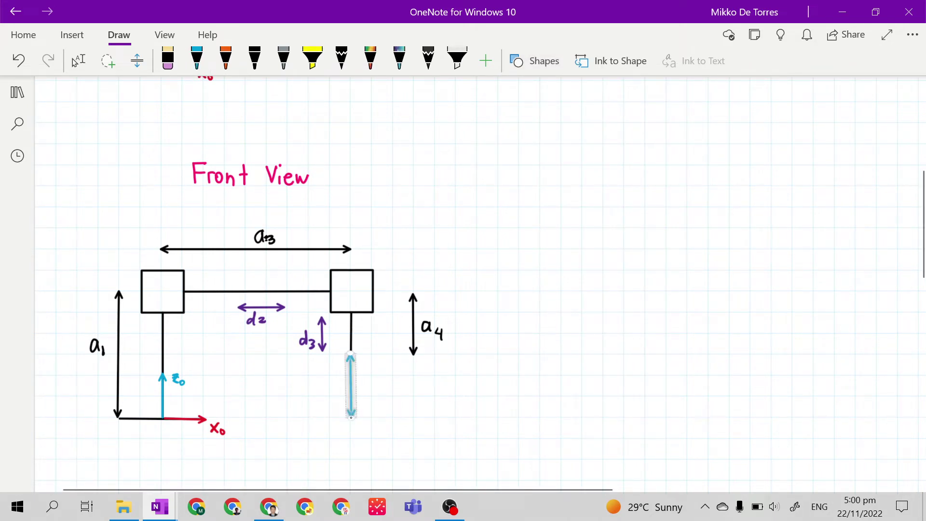
pyautogui.press('Escape')
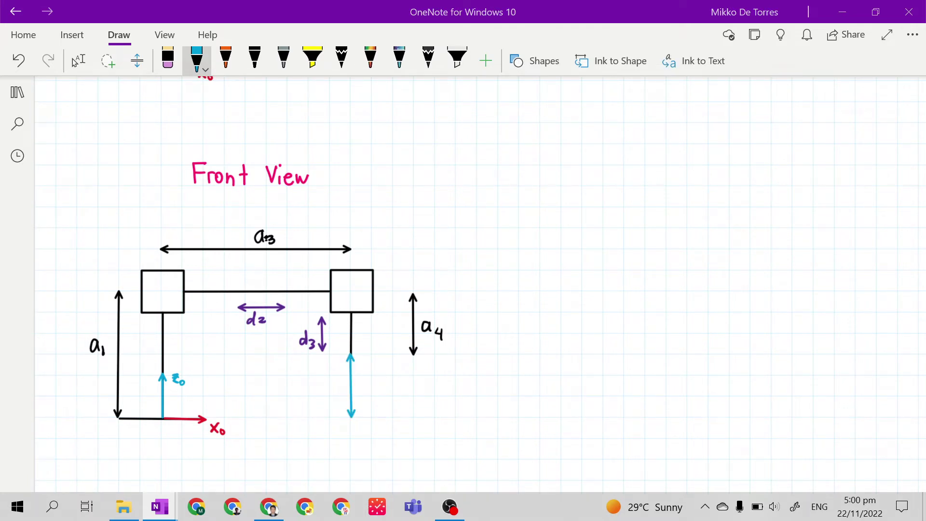
# Paste the copied z ink label beside the blue arrow and recolour it cyan.
pyautogui.click(79, 61)
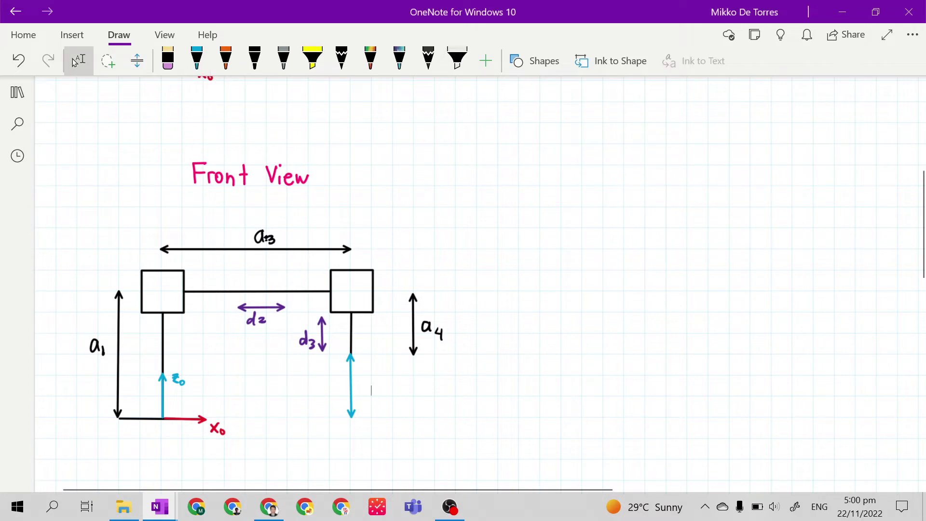
pyautogui.rightClick(369, 400)
pyautogui.click(422, 219)
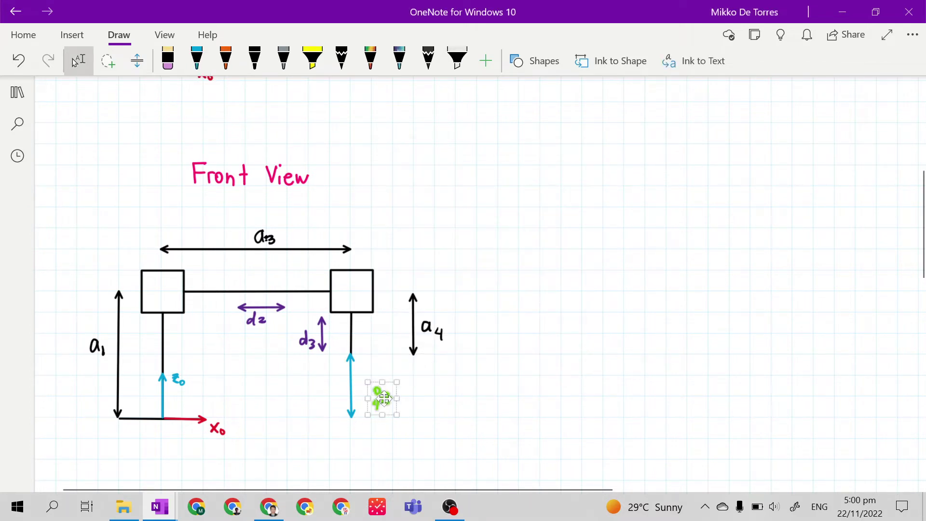
pyautogui.moveTo(382, 398)
pyautogui.mouseDown()
pyautogui.moveTo(373, 385)
pyautogui.moveTo(396, 394)
pyautogui.moveTo(361, 403)
pyautogui.mouseUp()
pyautogui.click(425, 381)
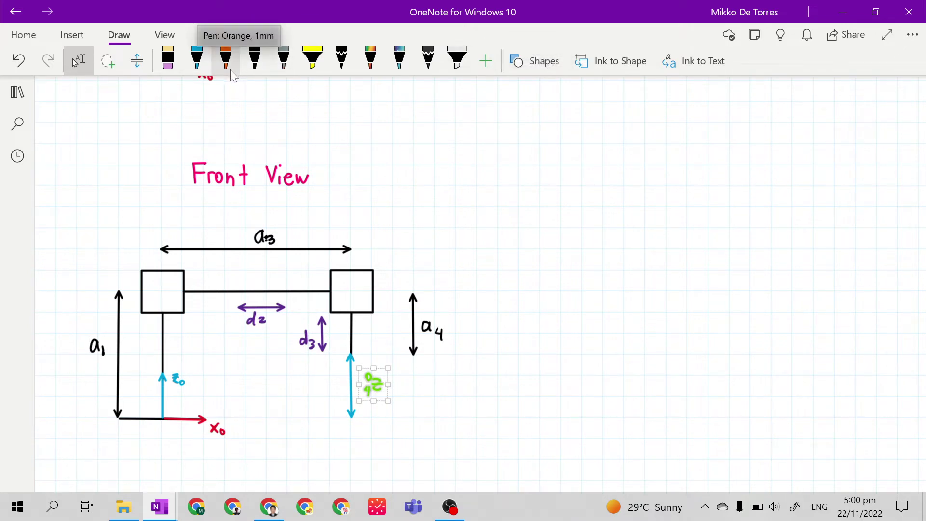
pyautogui.click(196, 59)
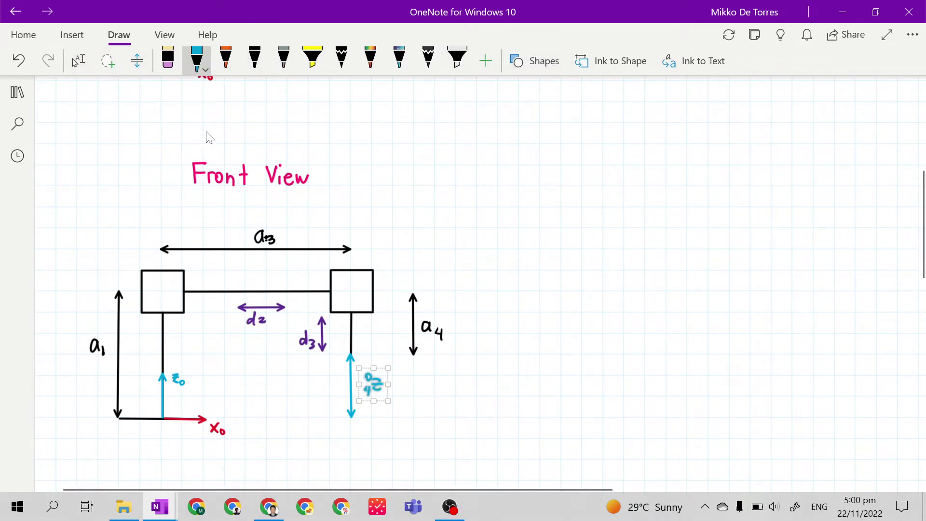
pyautogui.click(76, 60)
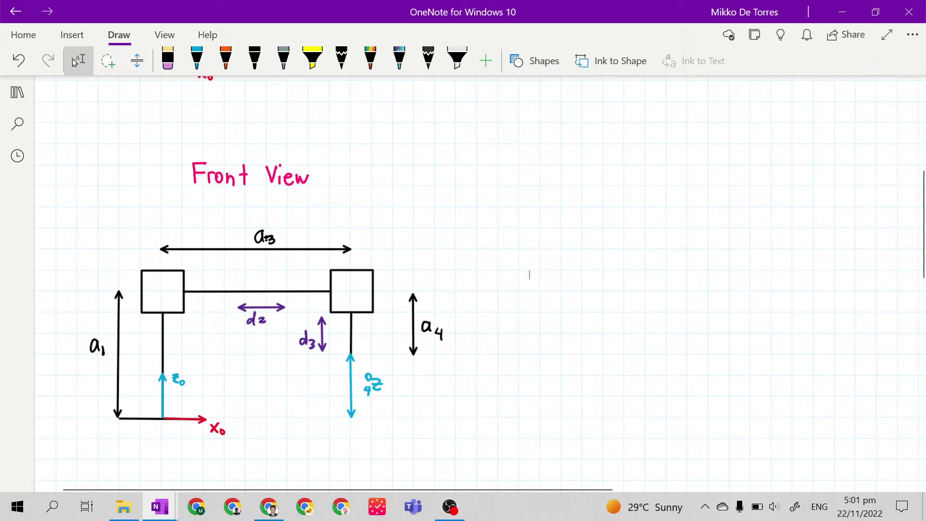
pyautogui.click(564, 56)
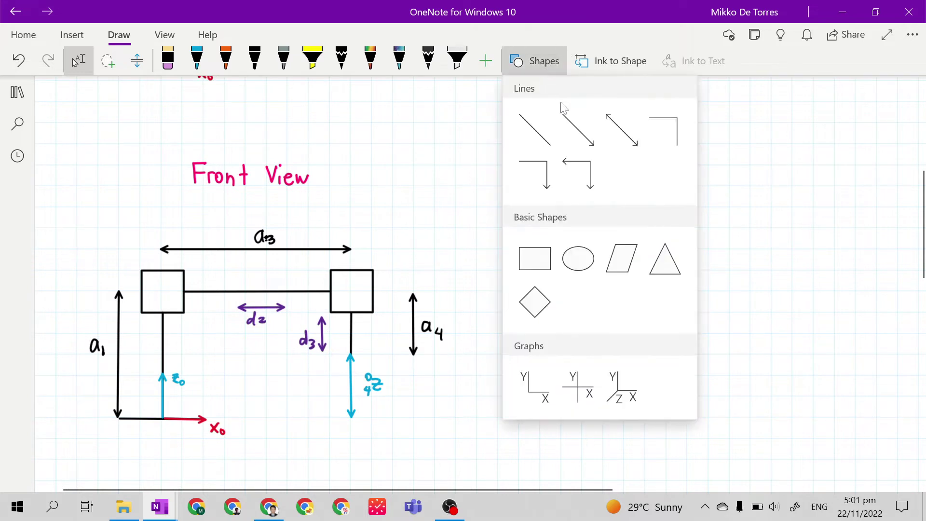
# With a red pen, draw a double-headed arrow along the base between both vertical arrows.
pyautogui.click(226, 57)
pyautogui.click(226, 58)
pyautogui.click(321, 157)
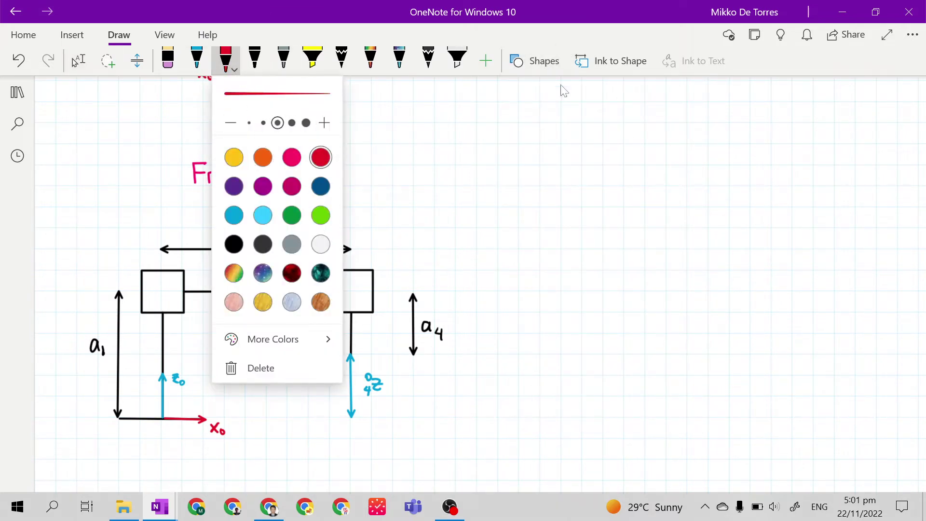
pyautogui.click(535, 61)
pyautogui.click(622, 137)
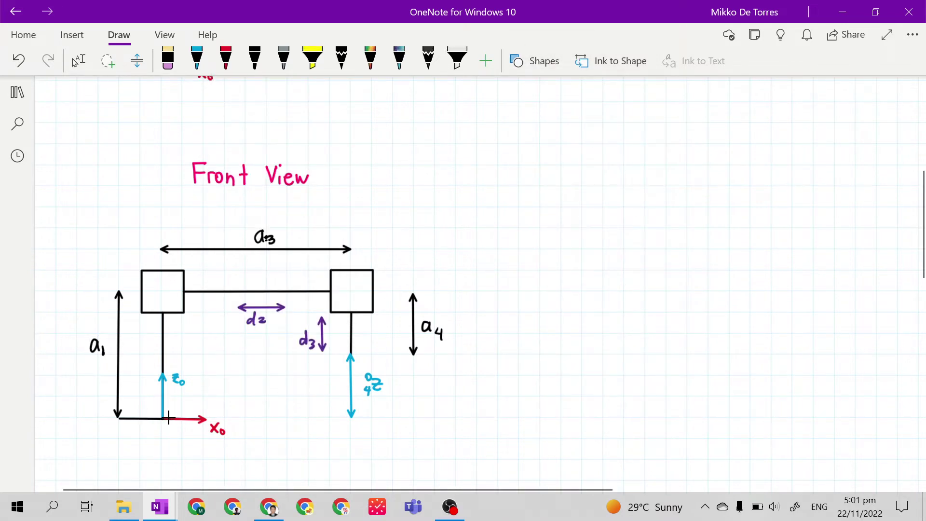
pyautogui.moveTo(162, 418); pyautogui.dragTo(352, 418)
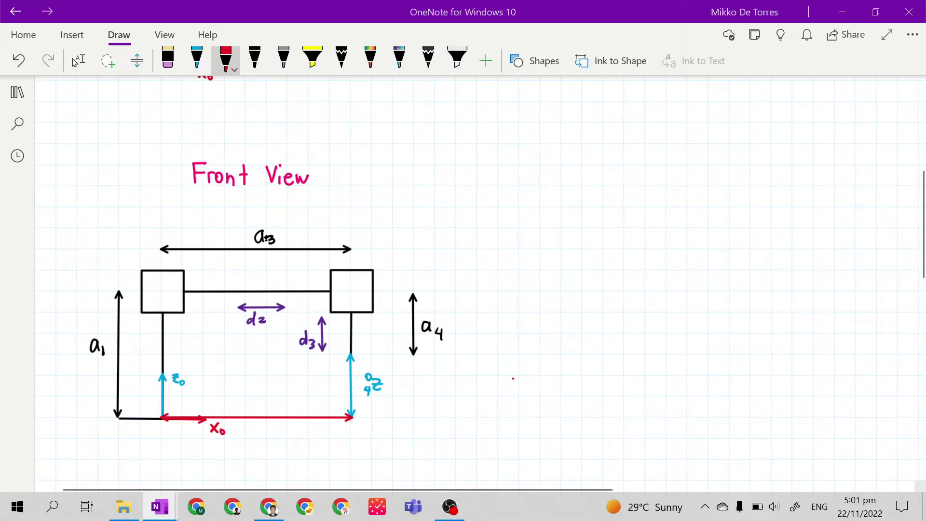
pyautogui.click(74, 61)
# Paste the x ink label just under the red base arrow and recolour it red.
pyautogui.rightClick(274, 434)
pyautogui.click(314, 266)
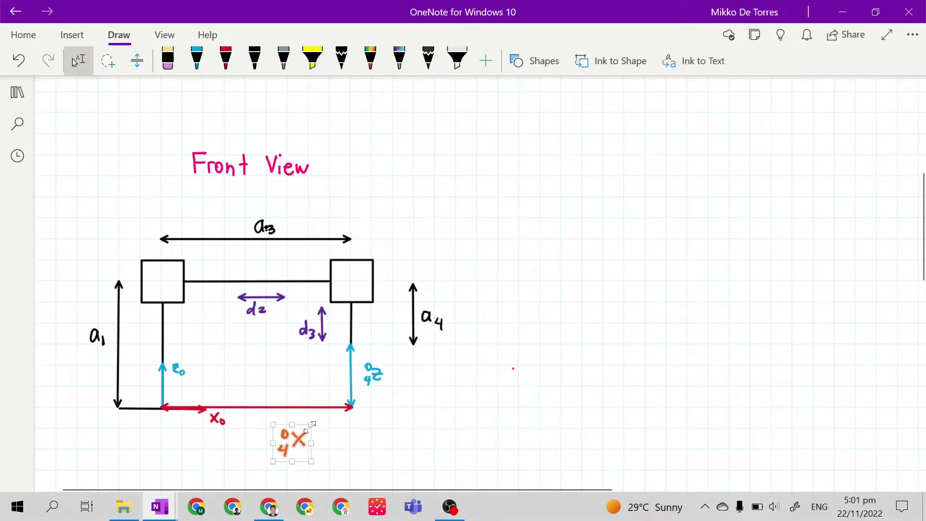
pyautogui.moveTo(288, 442)
pyautogui.mouseDown()
pyautogui.moveTo(275, 434)
pyautogui.moveTo(323, 460)
pyautogui.mouseUp()
pyautogui.click(560, 391)
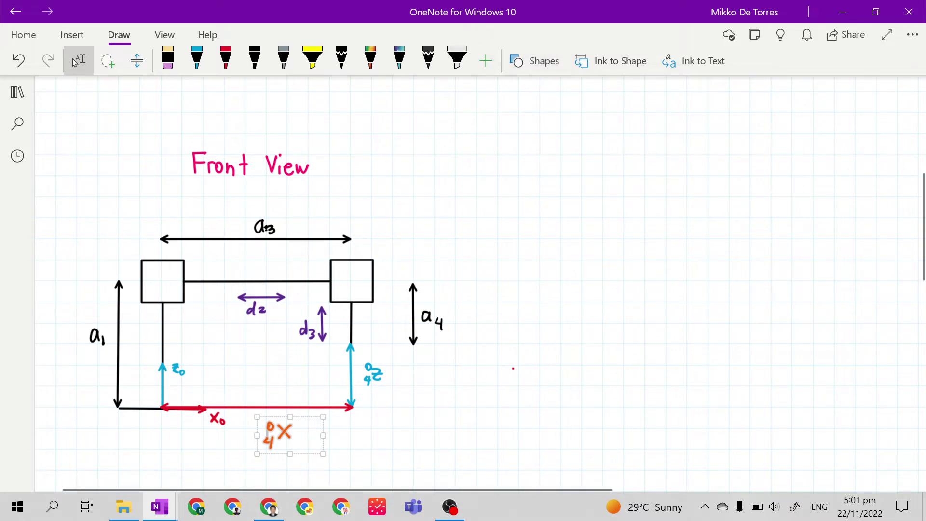
pyautogui.click(226, 58)
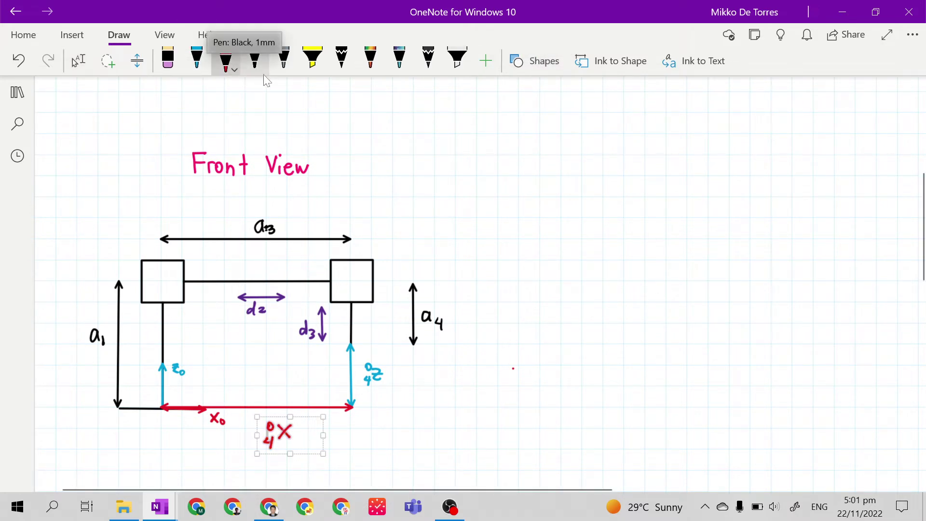
pyautogui.click(83, 67)
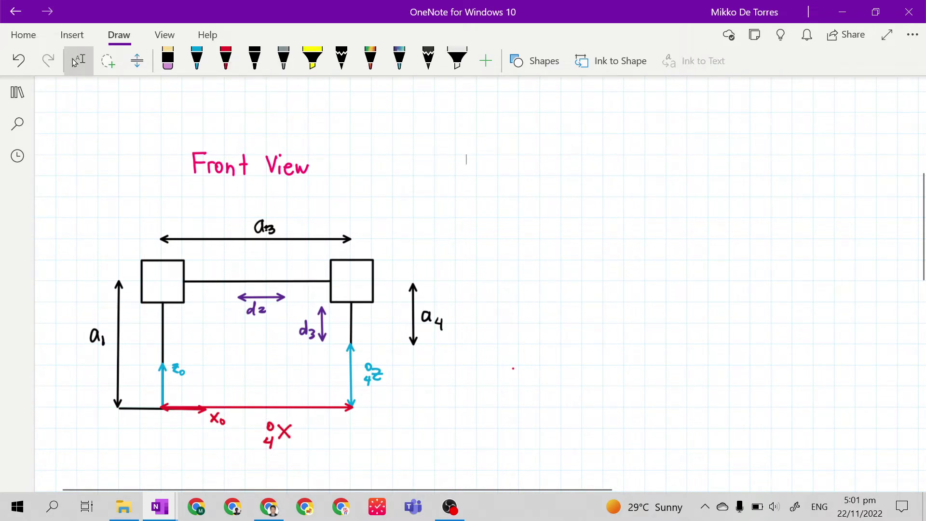
# Drag the blue z arrow's lower end so it stands vertical and meets the red base arrow.
pyautogui.click(349, 408)
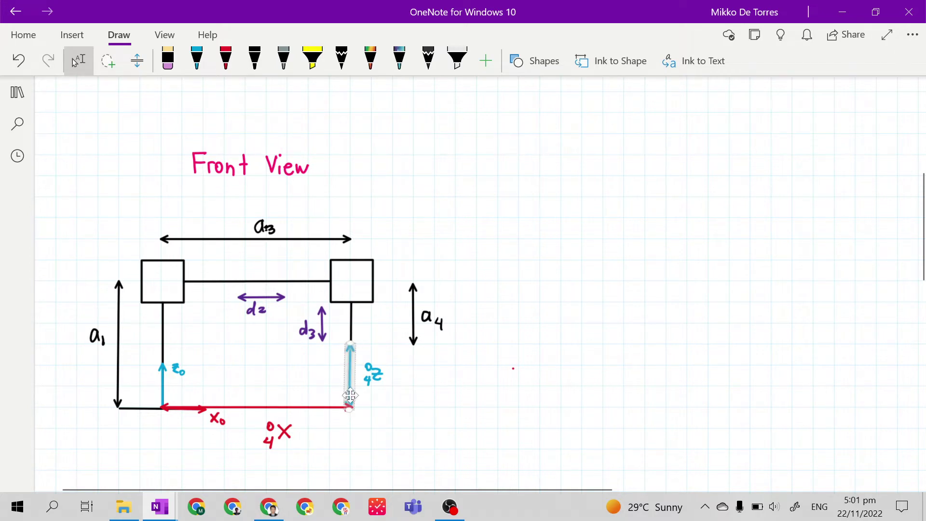
pyautogui.moveTo(350, 408); pyautogui.dragTo(351, 408)
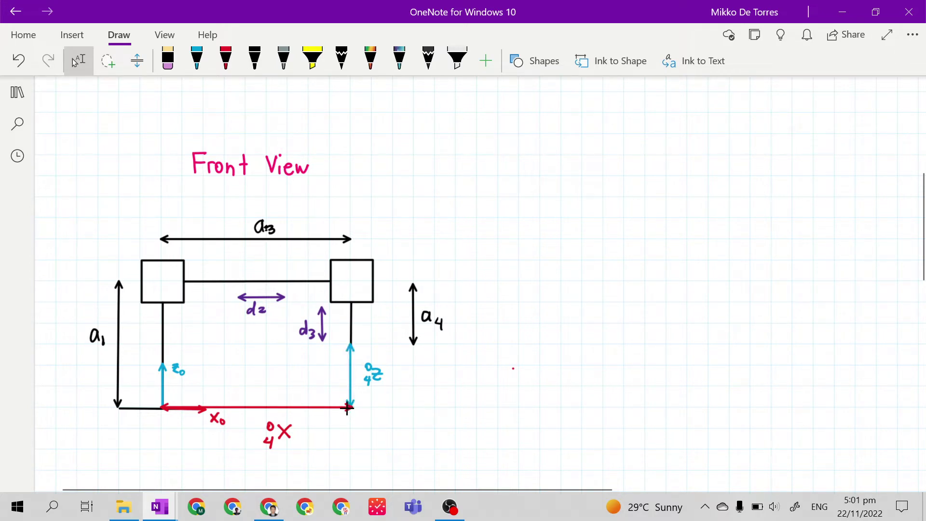
pyautogui.click(347, 408)
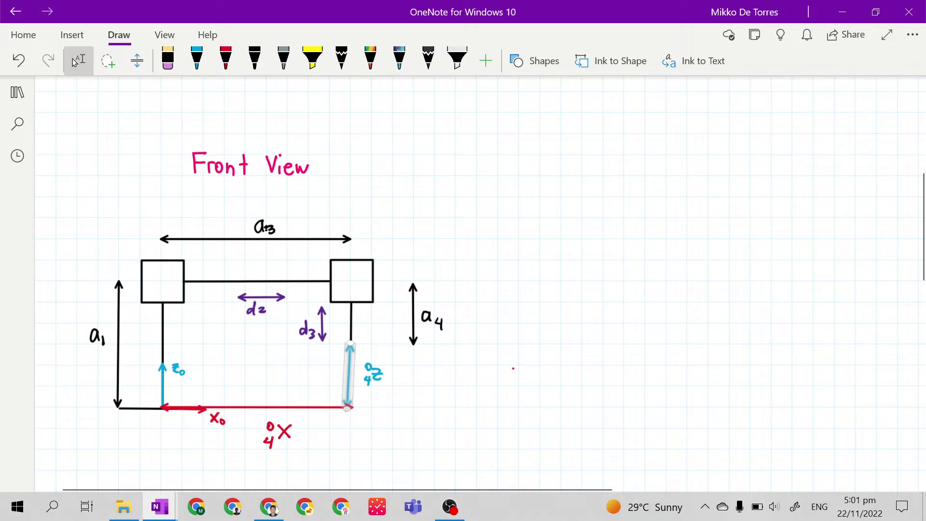
pyautogui.press('Escape')
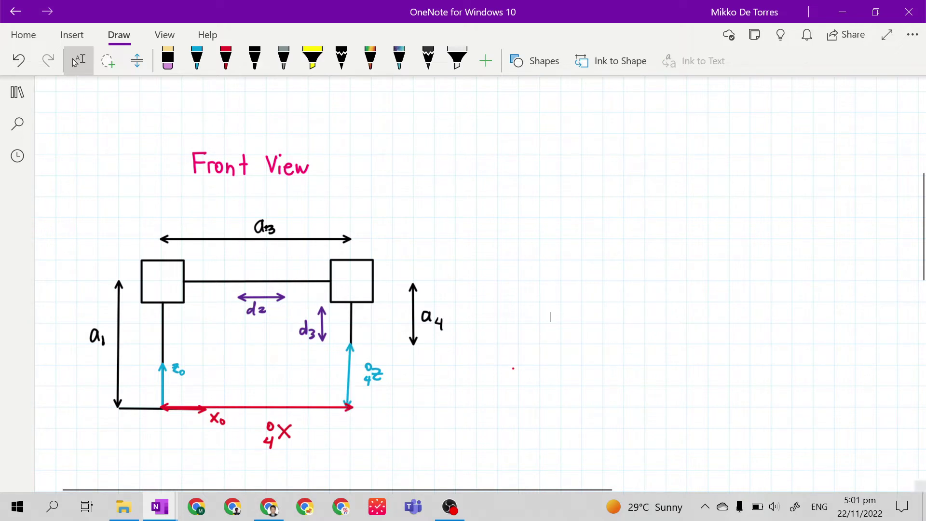
pyautogui.click(348, 400)
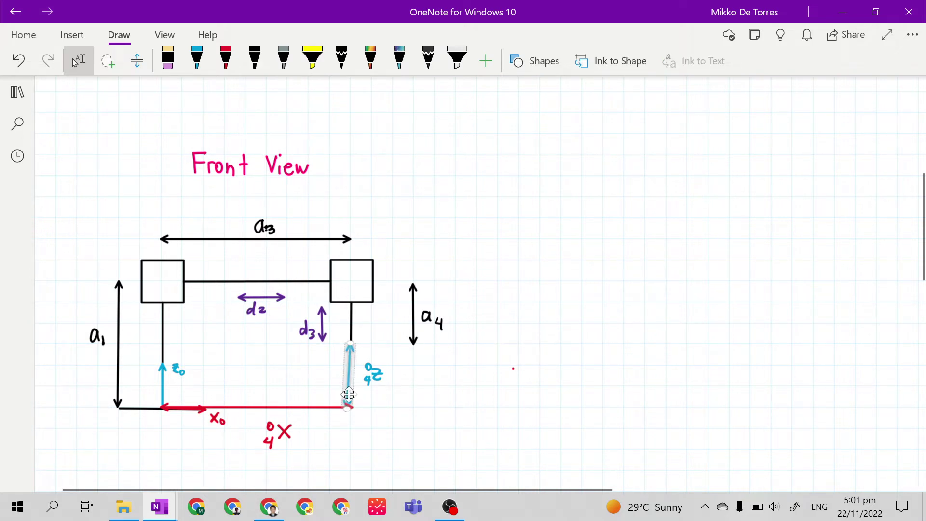
pyautogui.moveTo(348, 407); pyautogui.dragTo(350, 408)
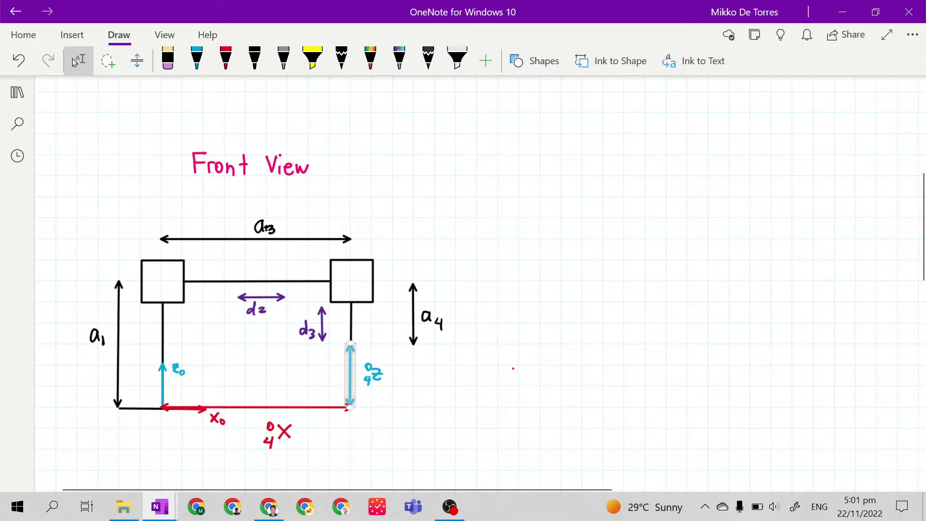
pyautogui.click(266, 402)
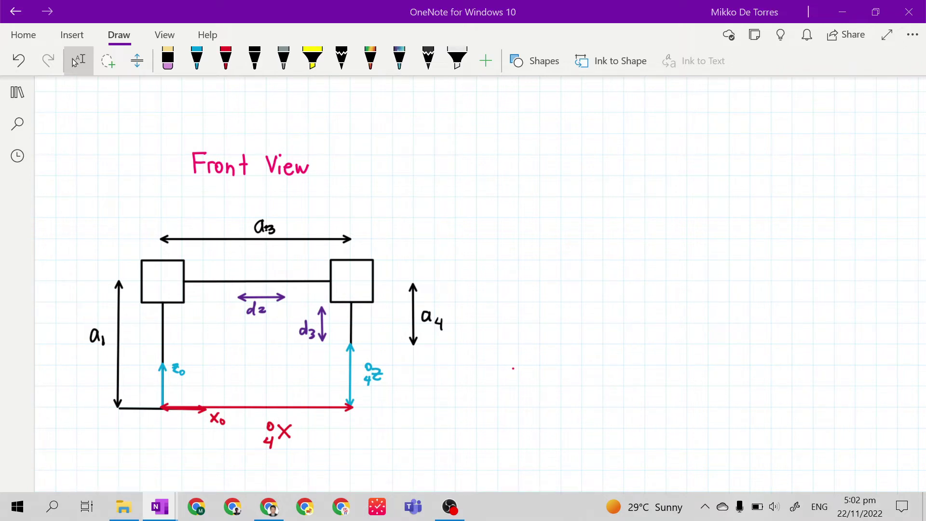
# Paste the ink equation ⁰₄X = a₃ + d₂ to the right of the Front View sketch.
pyautogui.rightClick(554, 264)
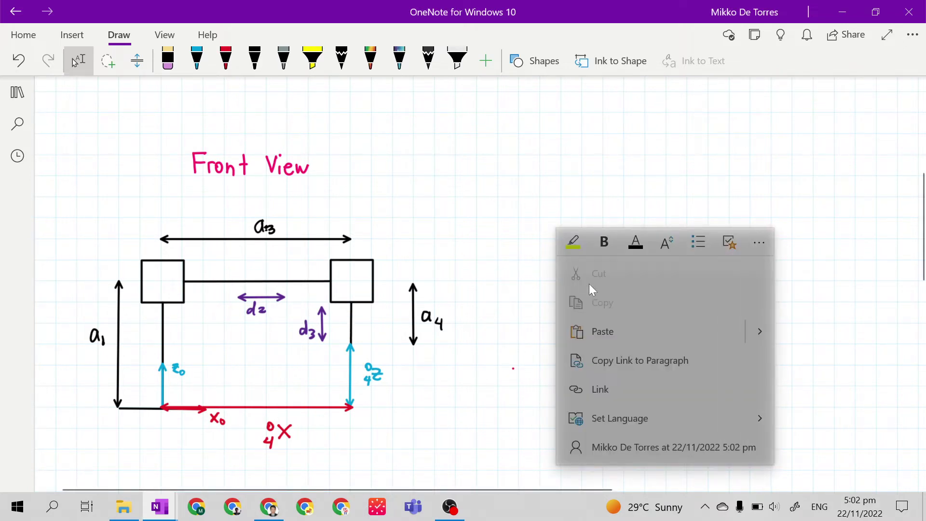
pyautogui.click(612, 331)
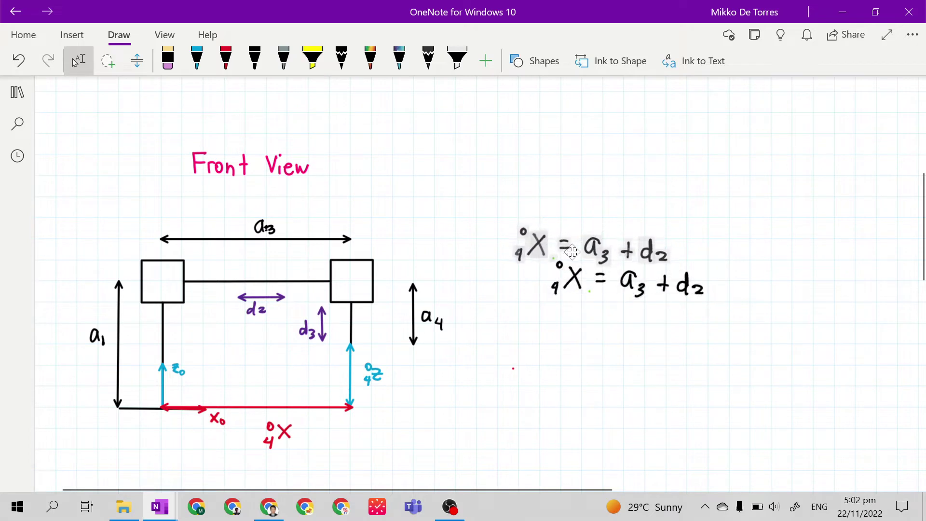
pyautogui.click(75, 61)
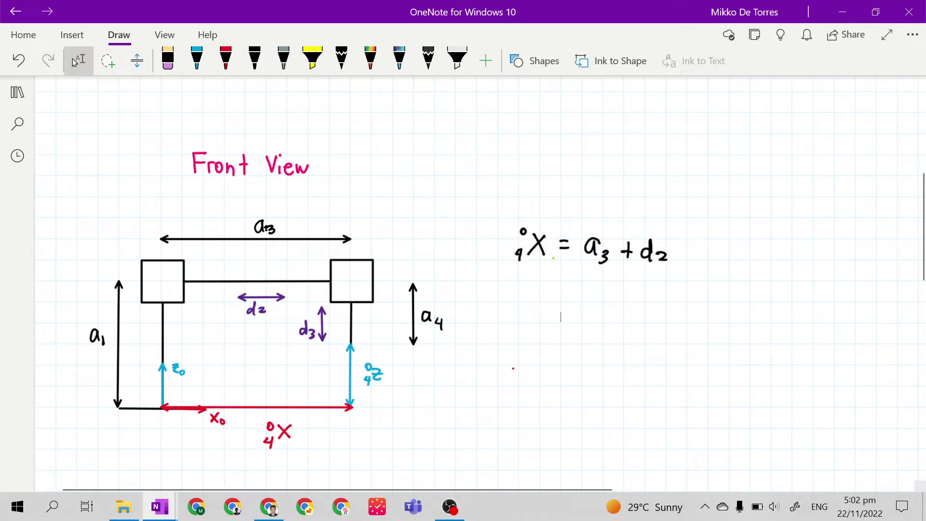
# Lasso-select the d₂ and + d₂ parts of the equation to inspect them, then deselect.
pyautogui.moveTo(630, 220); pyautogui.dragTo(680, 271)
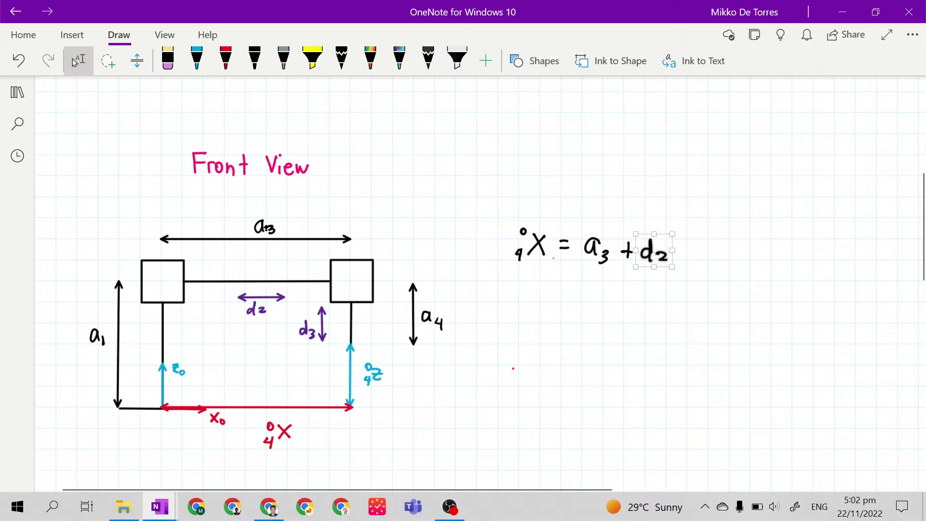
pyautogui.click(581, 306)
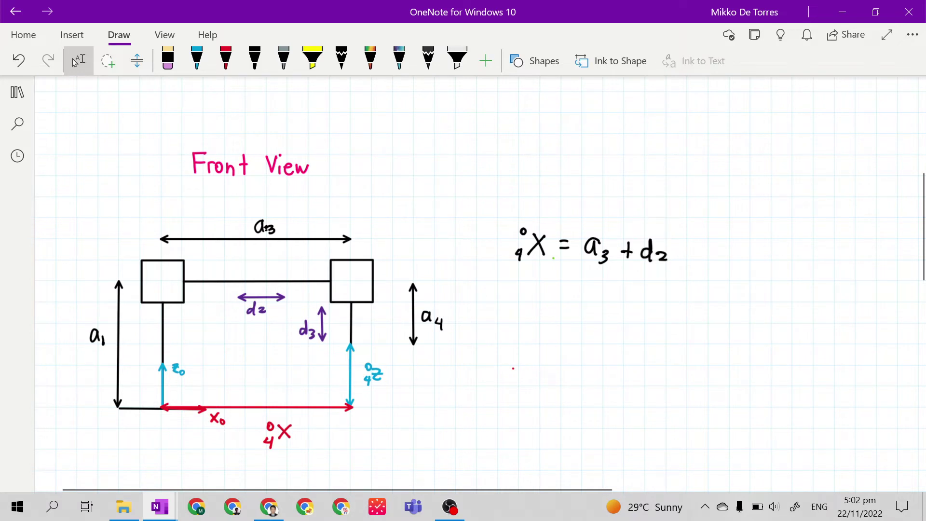
pyautogui.moveTo(636, 226); pyautogui.dragTo(681, 279)
pyautogui.click(688, 223)
pyautogui.moveTo(625, 227)
pyautogui.mouseDown()
pyautogui.moveTo(668, 262)
pyautogui.moveTo(681, 288)
pyautogui.mouseUp()
pyautogui.scroll(2, 682, 288)
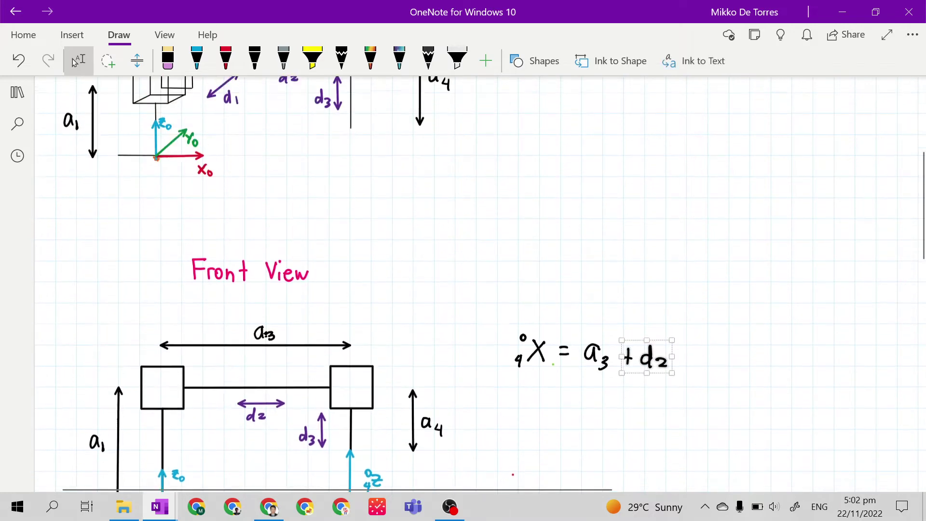
pyautogui.scroll(3, 464, 285)
pyautogui.scroll(-3, 480, 285)
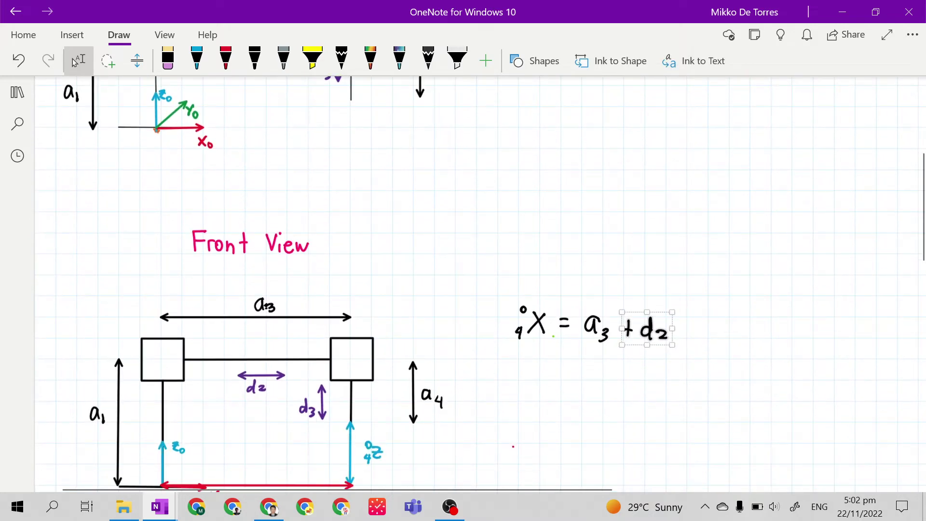
pyautogui.click(688, 291)
pyautogui.moveTo(635, 304); pyautogui.dragTo(676, 358)
pyautogui.scroll(-2, 463, 284)
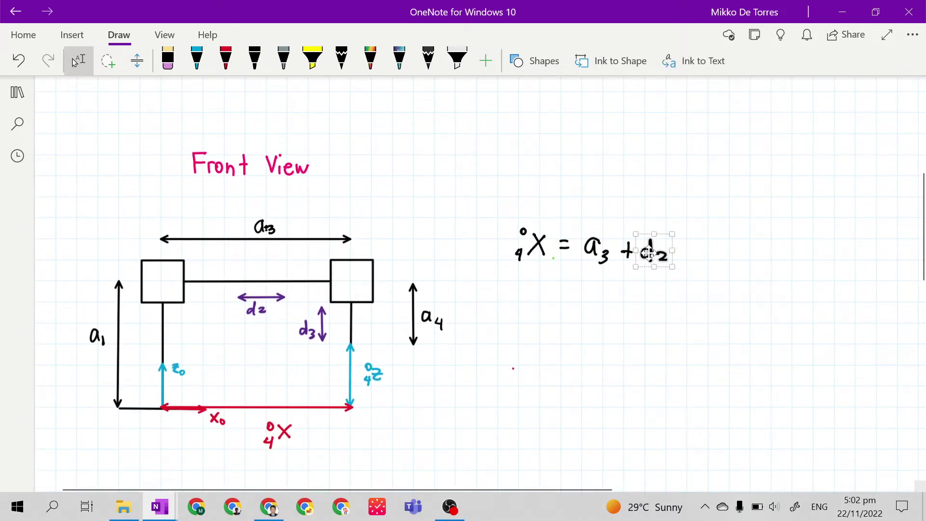
pyautogui.click(666, 222)
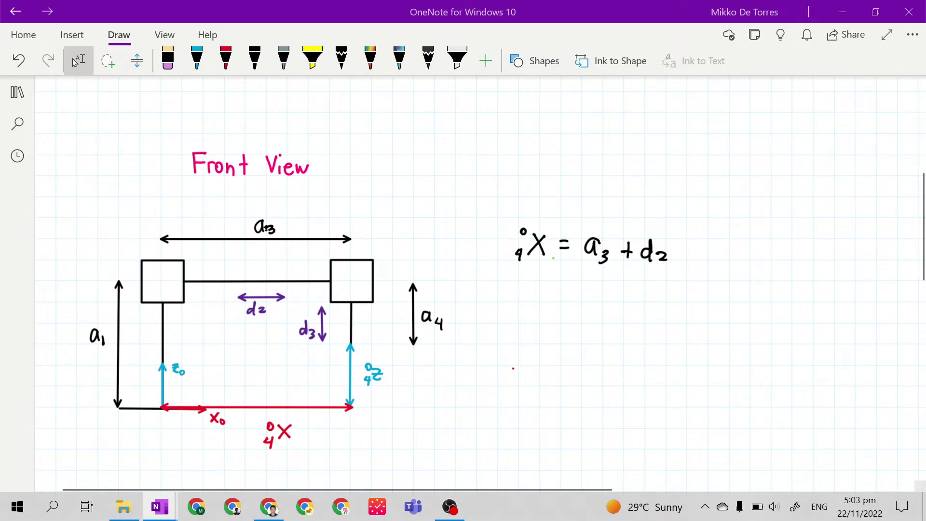
# Paste the ink equation d₂ = ⁰₄X − a₃ and move it under ⁰₄X = a₃ + d₂.
pyautogui.rightClick(621, 135)
pyautogui.click(619, 137)
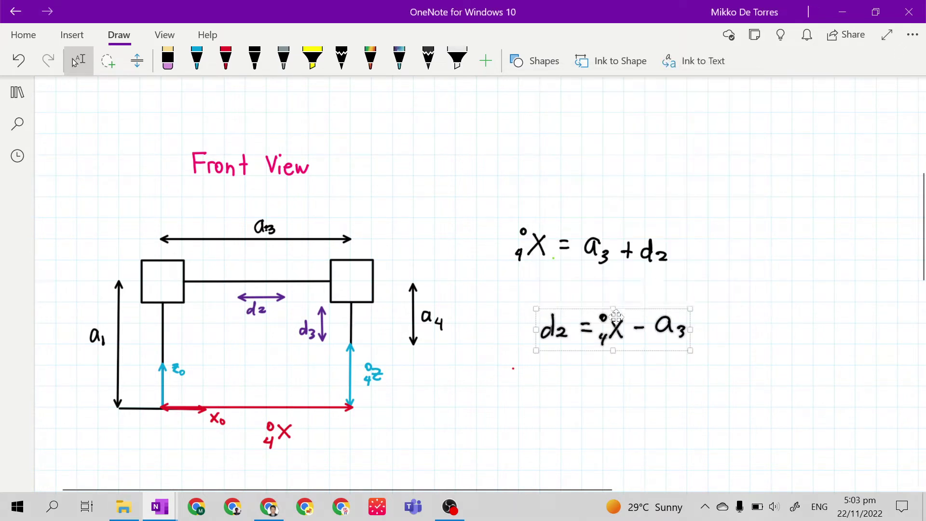
pyautogui.moveTo(614, 322); pyautogui.dragTo(584, 294)
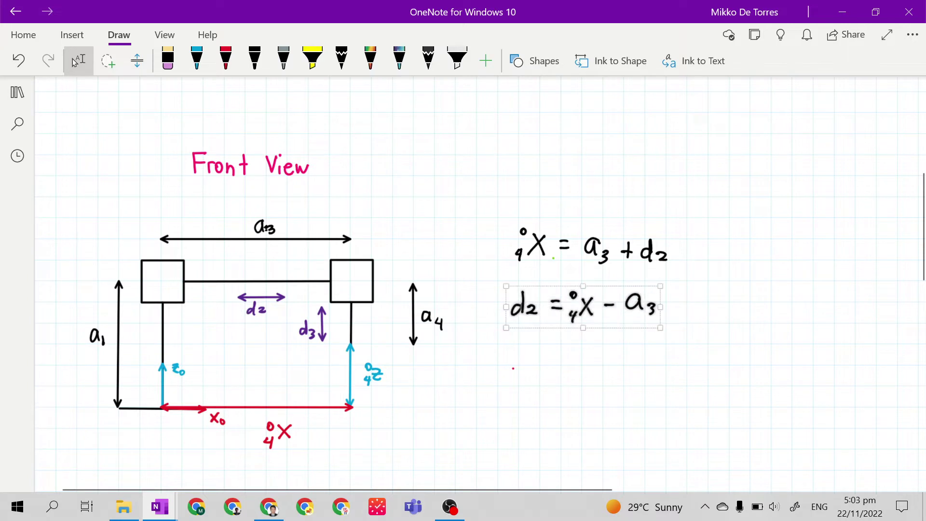
pyautogui.click(594, 369)
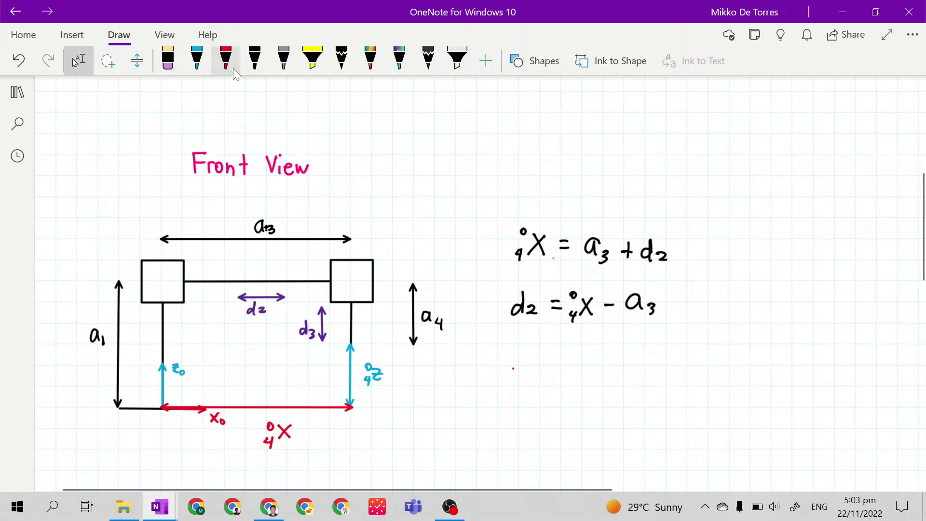
# Draw a black rectangle around the d2 = ⁰₄X − a3 equation.
pyautogui.click(255, 59)
pyautogui.click(535, 61)
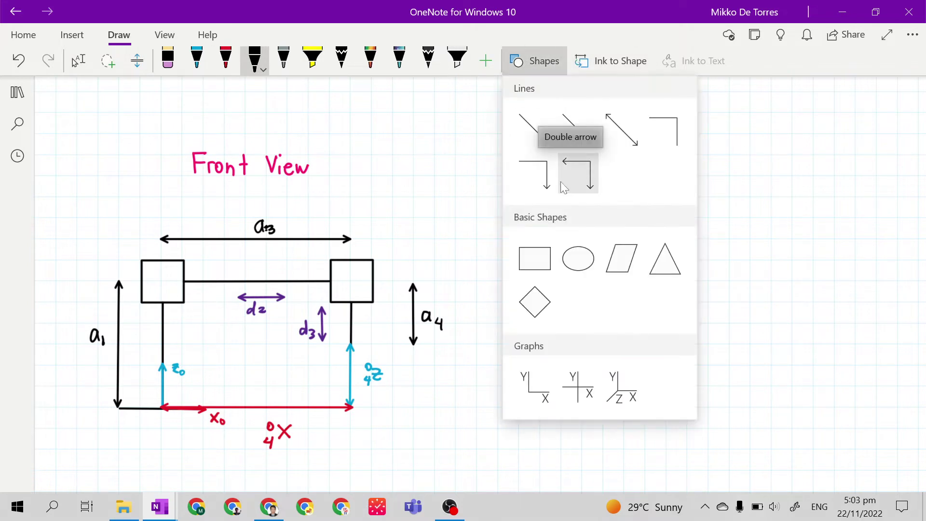
pyautogui.click(533, 260)
pyautogui.moveTo(500, 280); pyautogui.dragTo(670, 335)
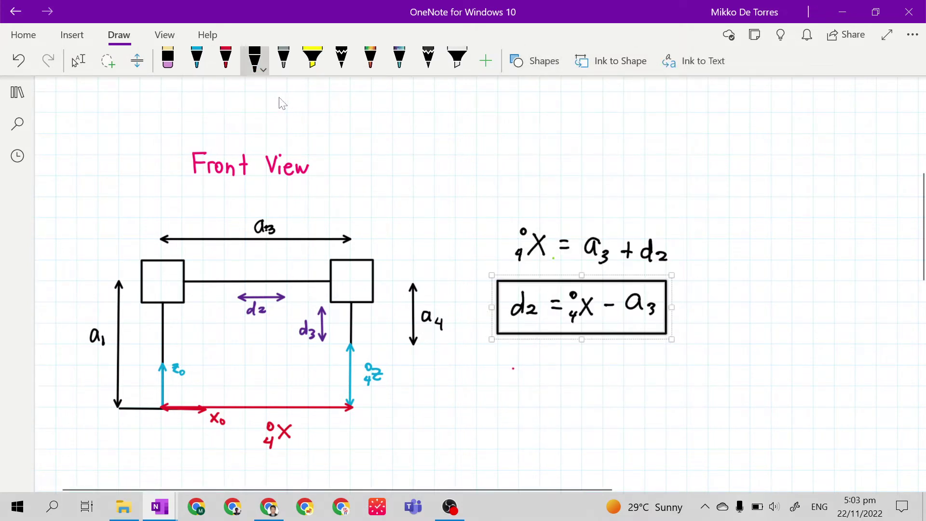
pyautogui.click(279, 97)
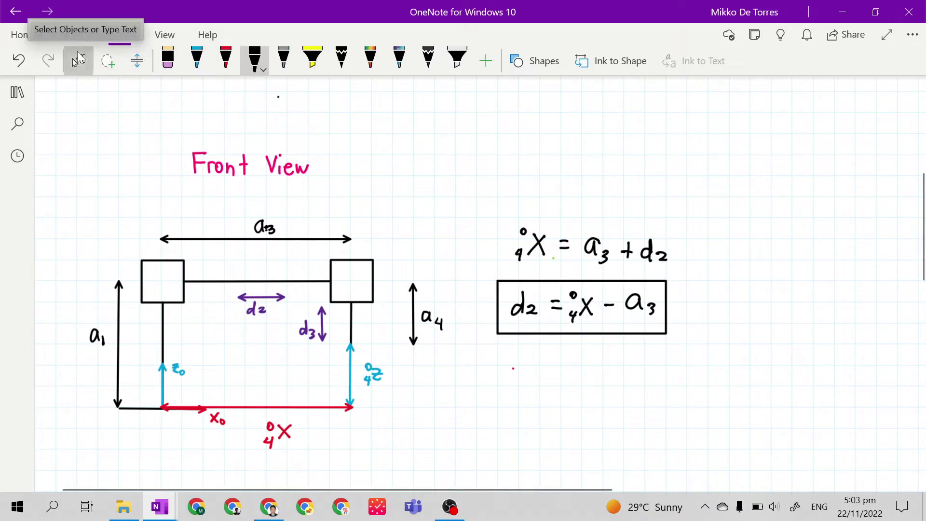
pyautogui.click(76, 60)
pyautogui.click(265, 68)
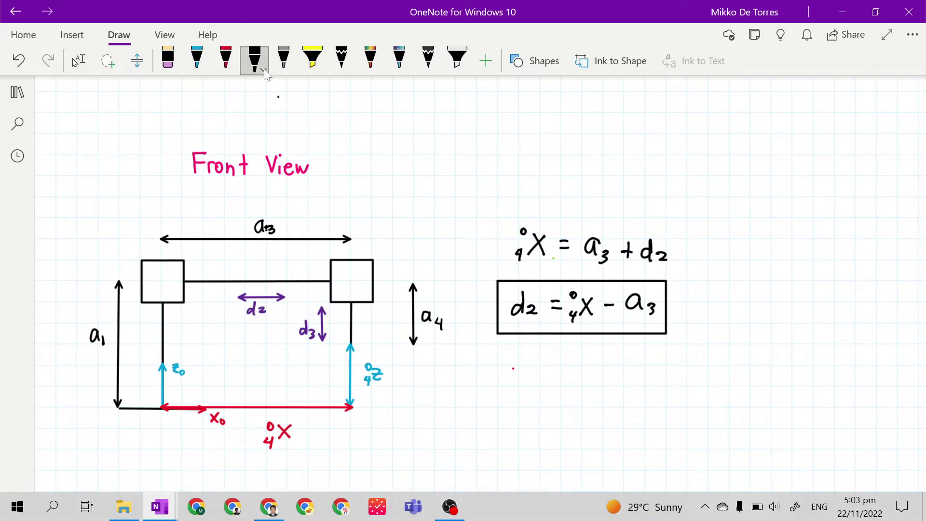
# Change the pen colour to indigo.
pyautogui.click(264, 69)
pyautogui.click(350, 187)
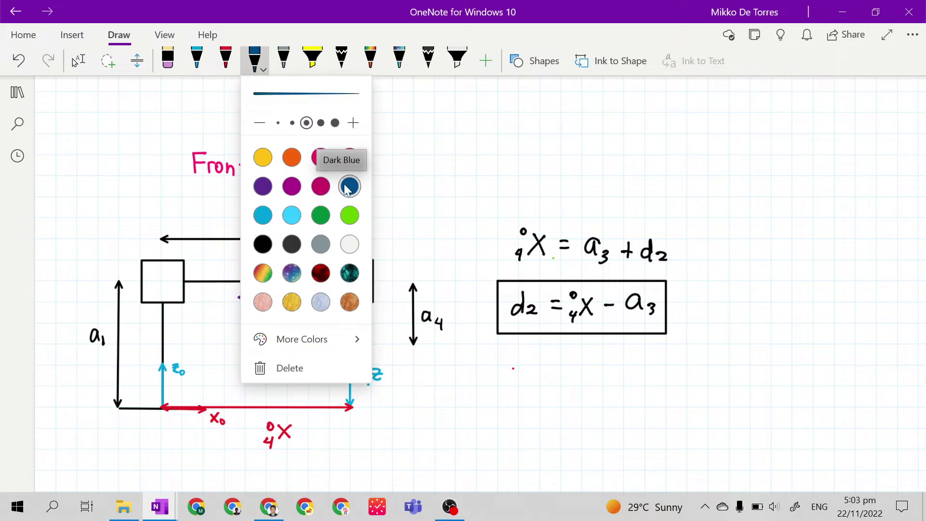
pyautogui.click(263, 186)
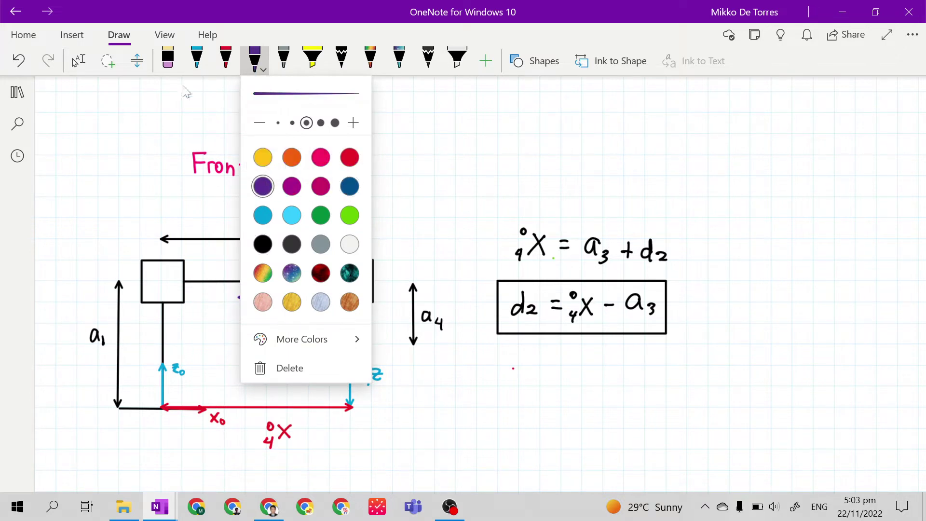
pyautogui.click(77, 61)
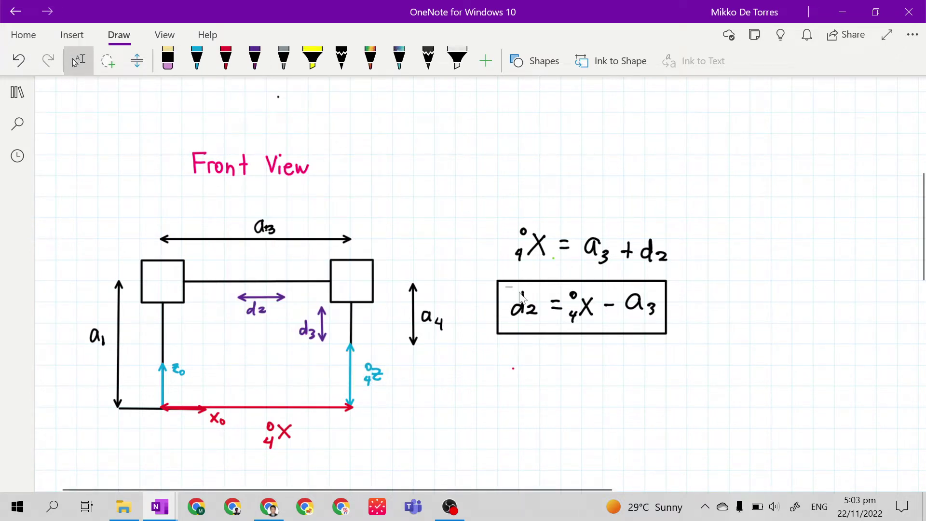
# Recolour the boxed equation's d2 indigo and remove the stray dot above the drawing.
pyautogui.moveTo(505, 285)
pyautogui.mouseDown()
pyautogui.moveTo(544, 308)
pyautogui.moveTo(545, 322)
pyautogui.mouseUp()
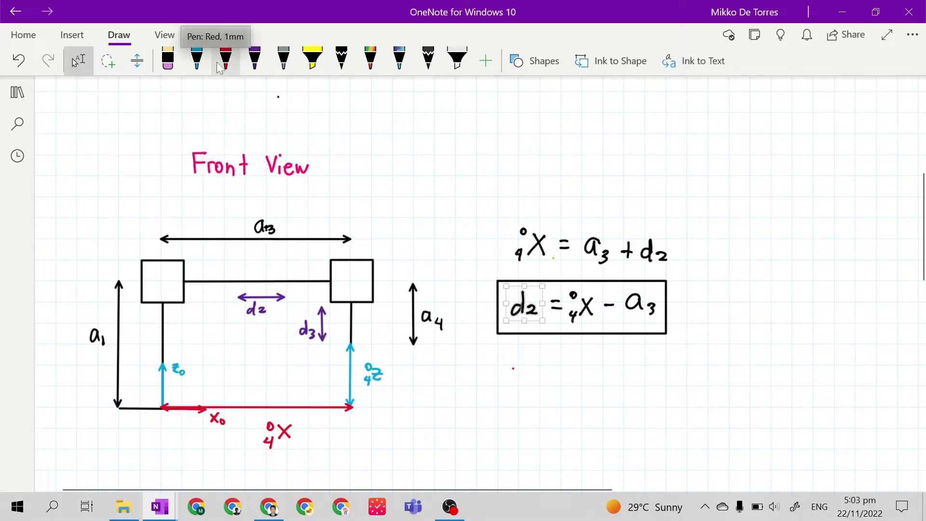
pyautogui.click(255, 57)
pyautogui.click(75, 63)
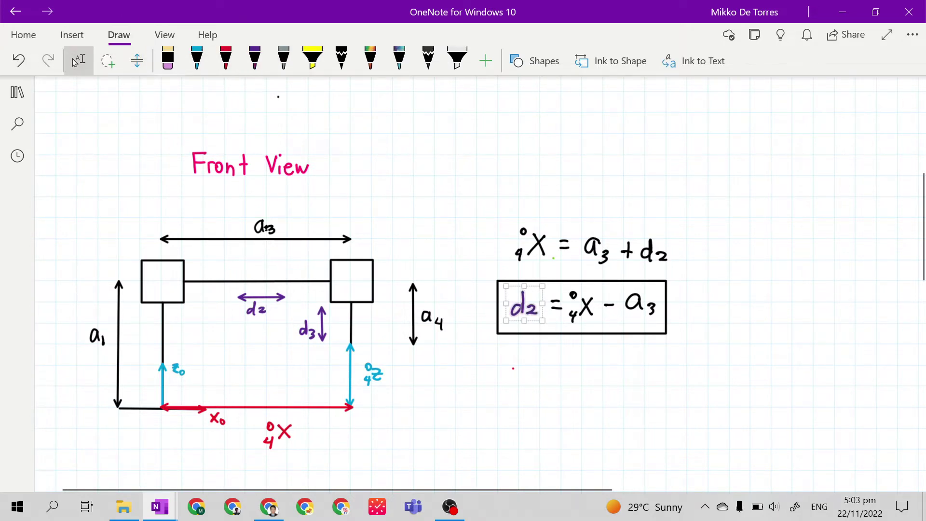
pyautogui.click(256, 87)
pyautogui.moveTo(254, 85); pyautogui.dragTo(325, 120)
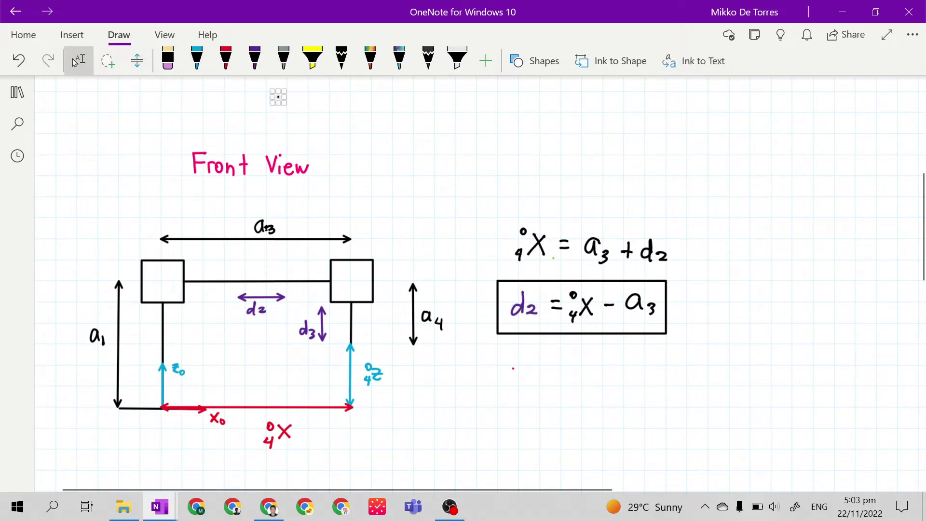